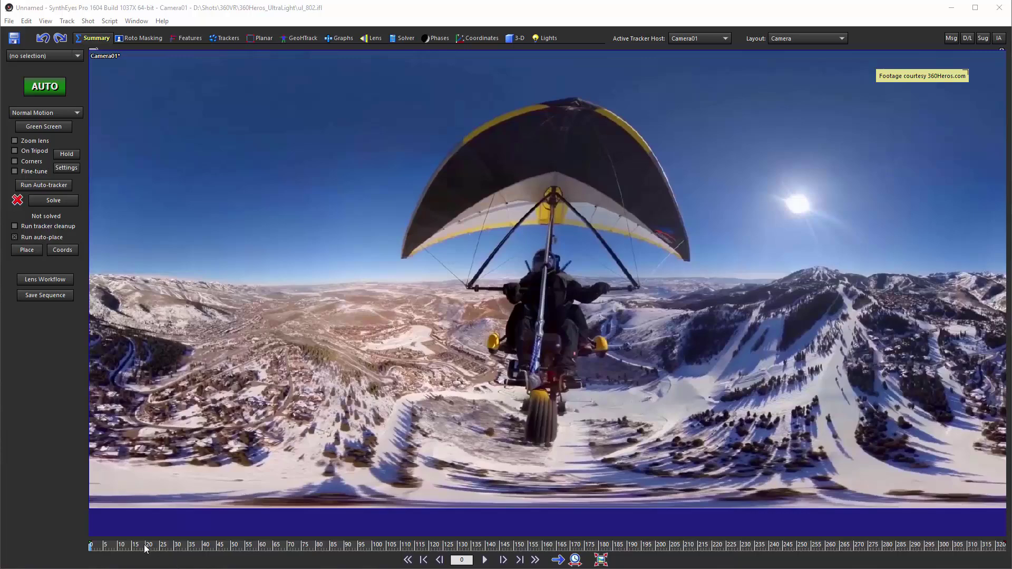
- Play the ultralight footage from an early frame, then park it at about frame 123
click(146, 547)
click(485, 560)
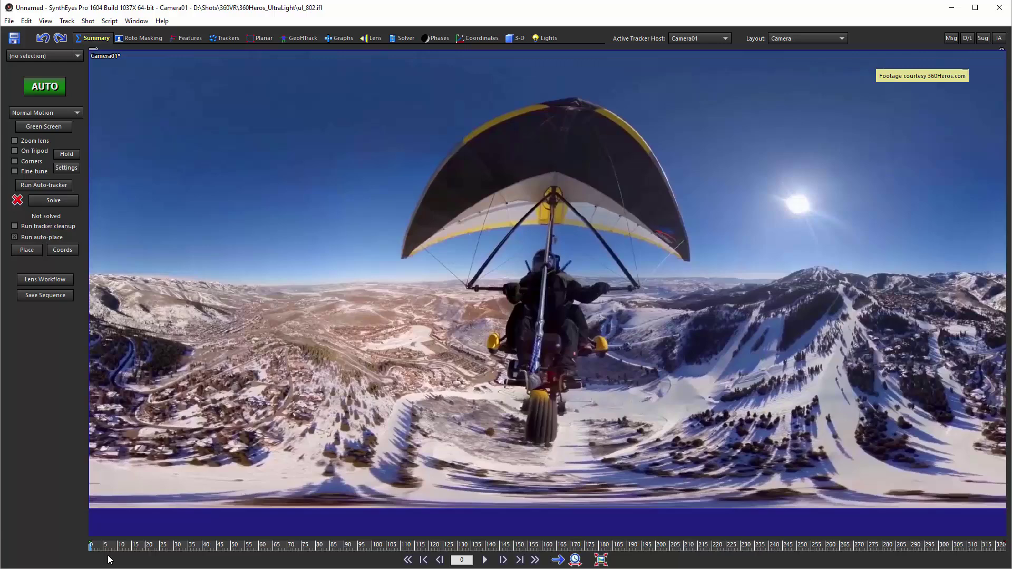
drag(153, 546, 437, 545)
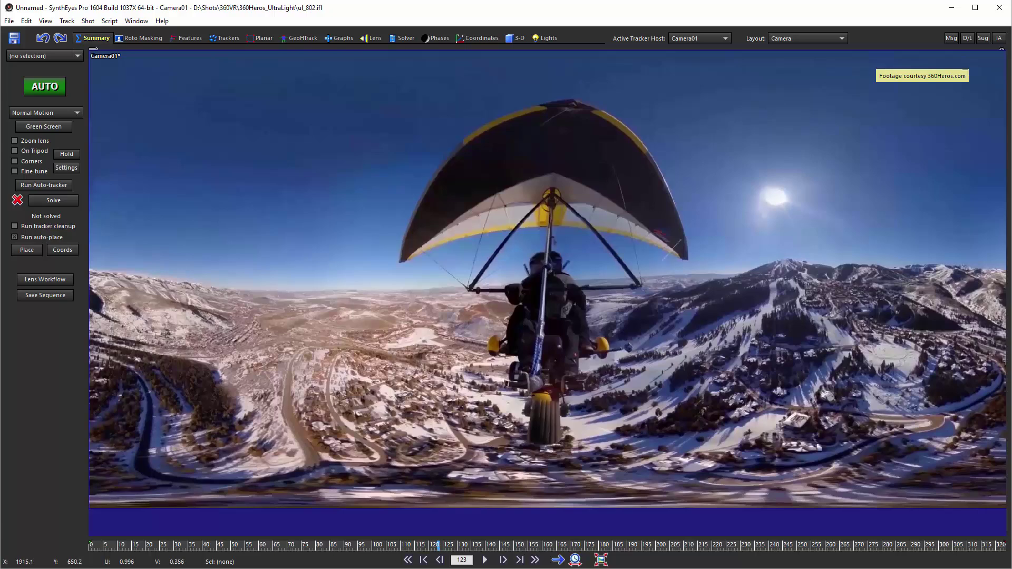
- Play forward from frame 123 and scrub the timeline toward frame 270
click(484, 560)
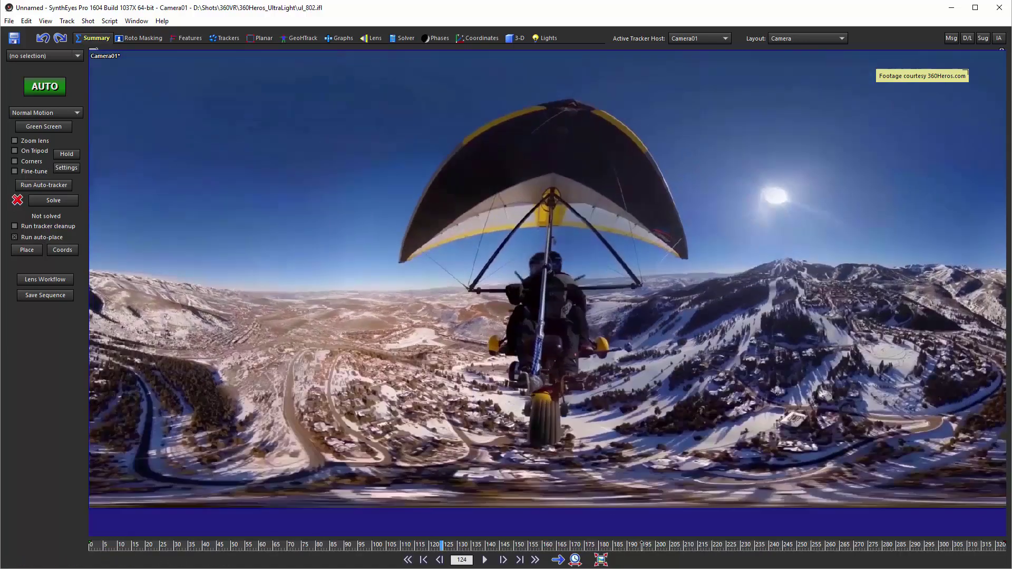
drag(441, 545, 859, 562)
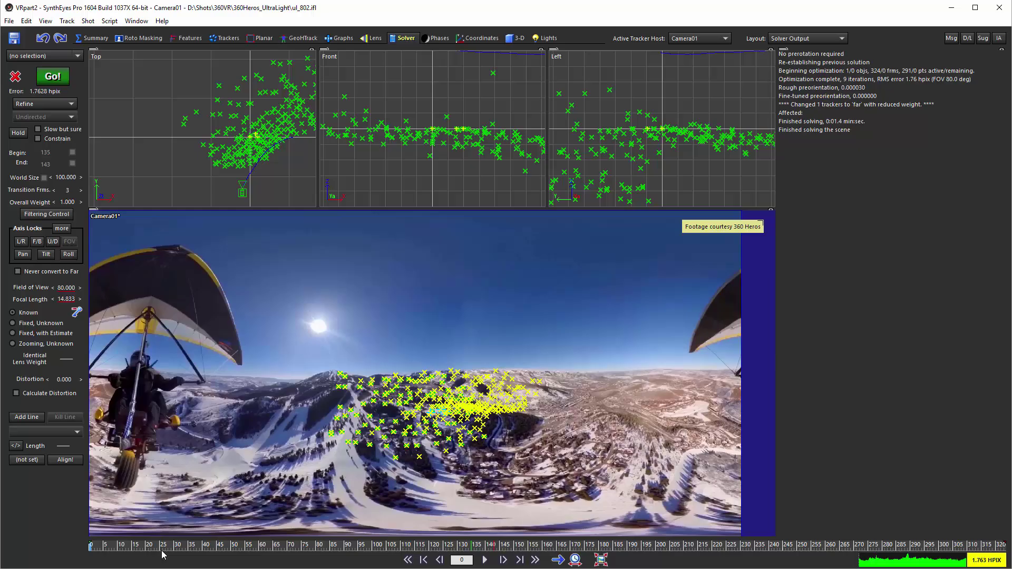
- Scrub through the entire shot from start to end to review the trackers
drag(126, 548, 1001, 547)
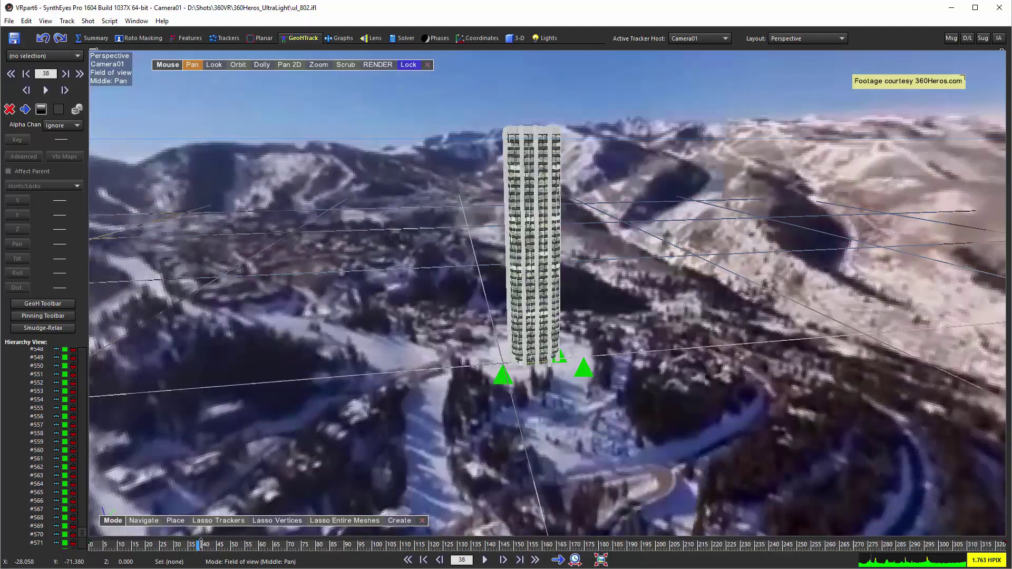
- Scrub across the frames to confirm the tower stays locked in place
mouse_move(201, 543)
mouse_down()
mouse_move(158, 563)
mouse_move(559, 545)
mouse_up()
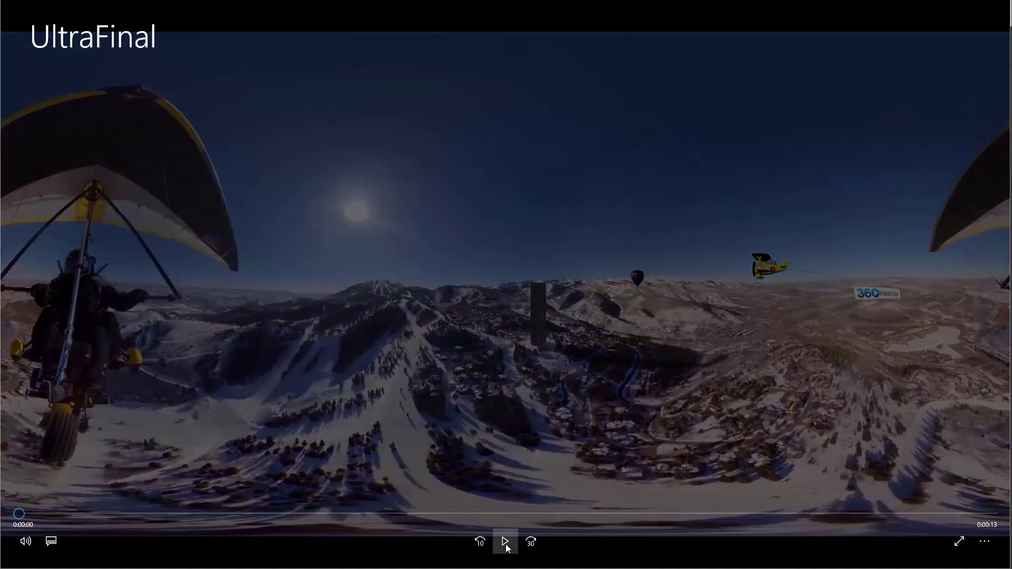
- Play the UltraFinal video and pause it near 0:06 on the tower view
click(505, 544)
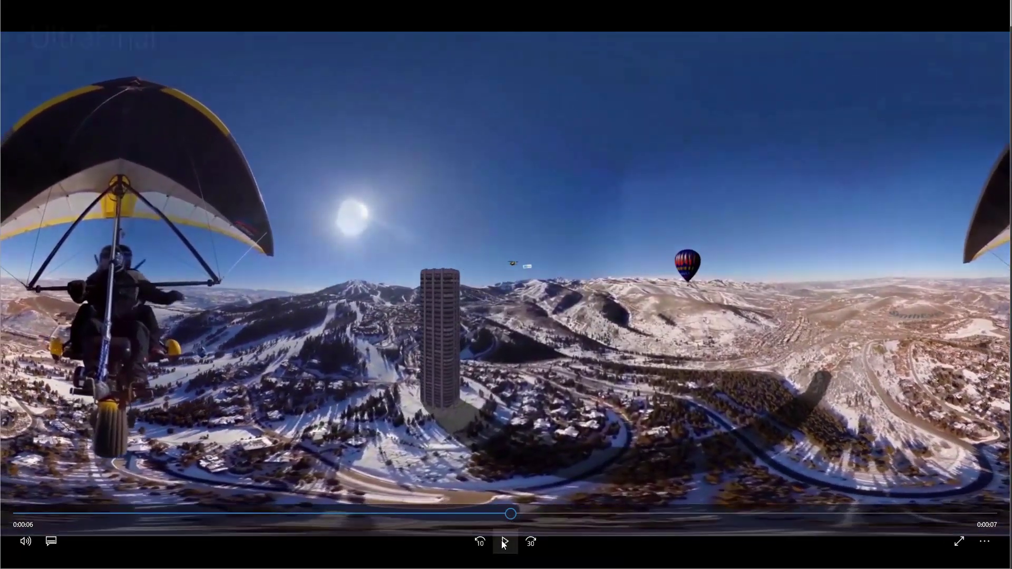
click(503, 543)
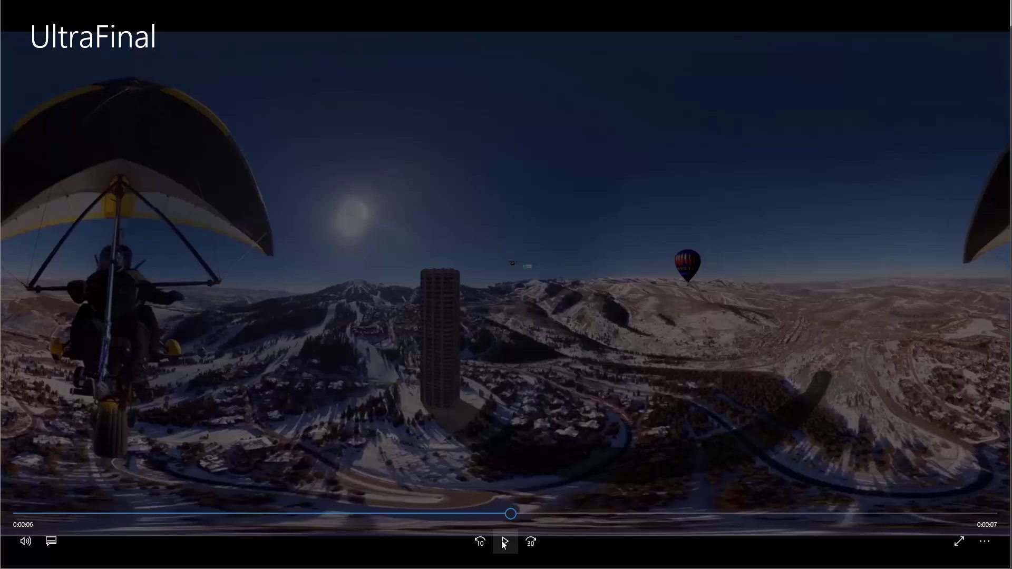